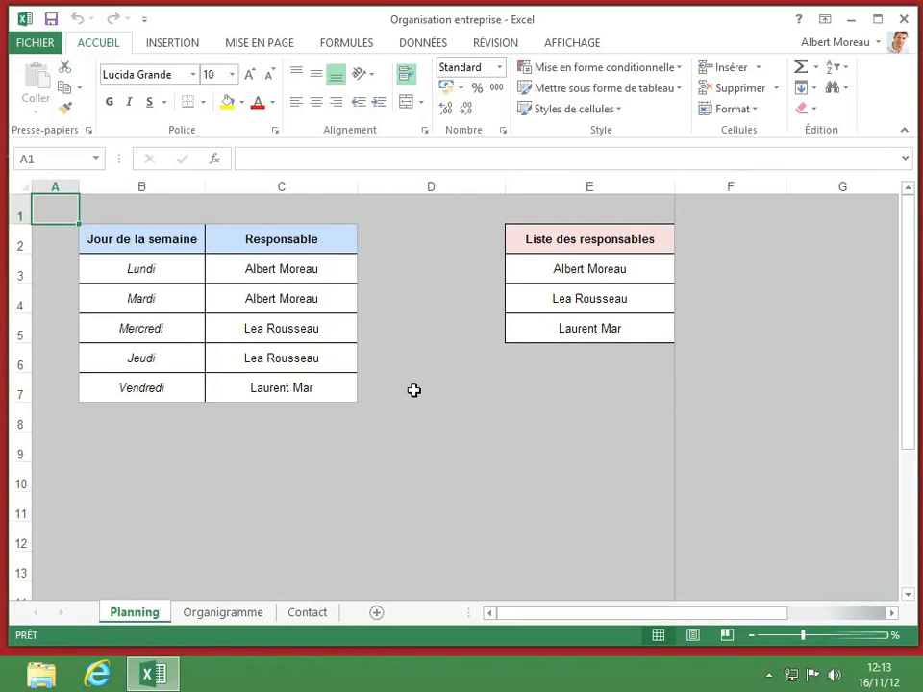
- Set the Planning sheet's page orientation to landscape (Paysage) and its print scale to 200 %
click(275, 48)
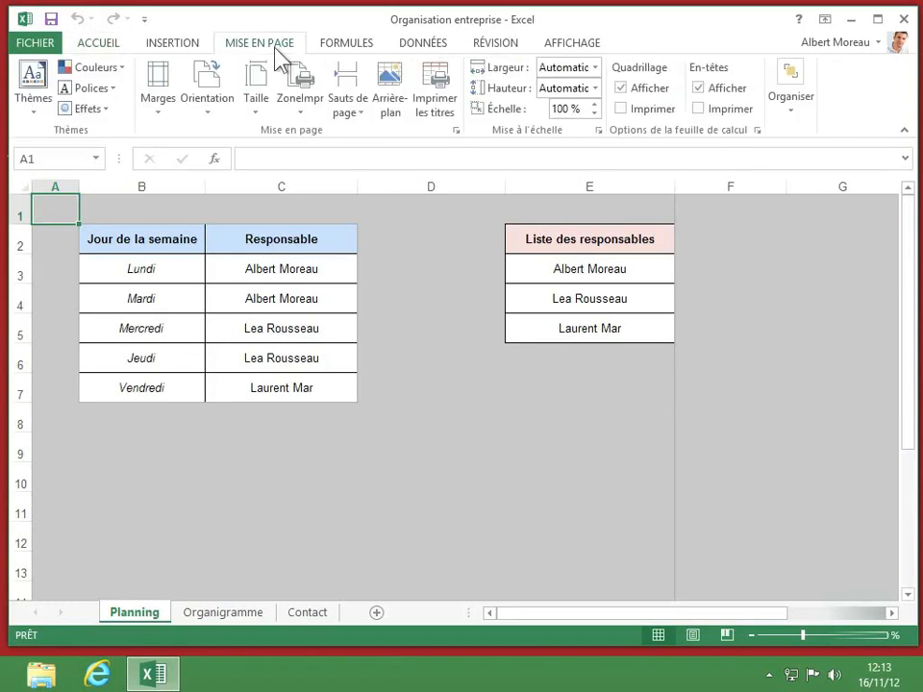
click(204, 100)
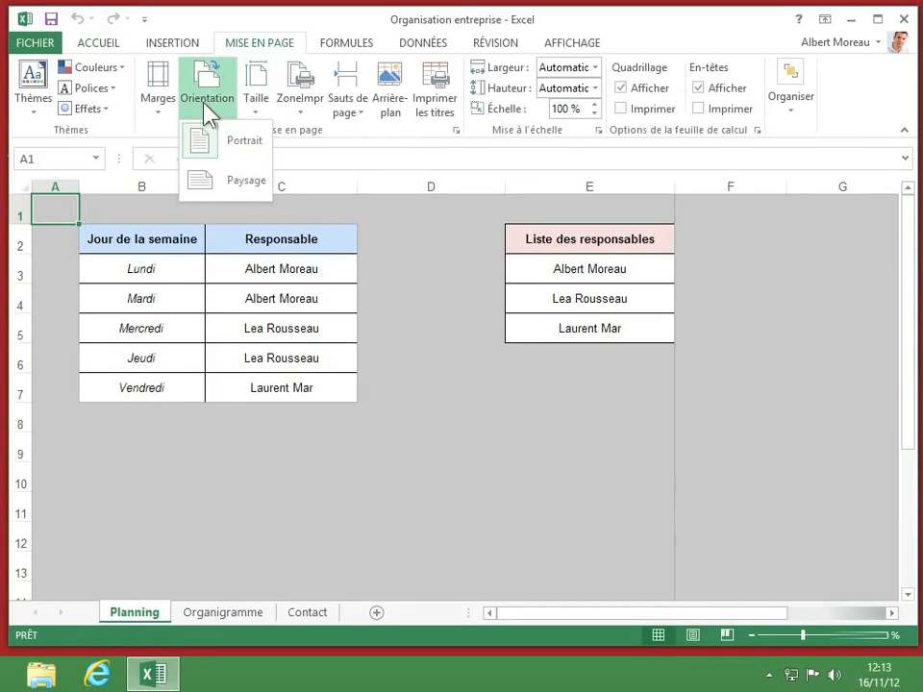
click(241, 183)
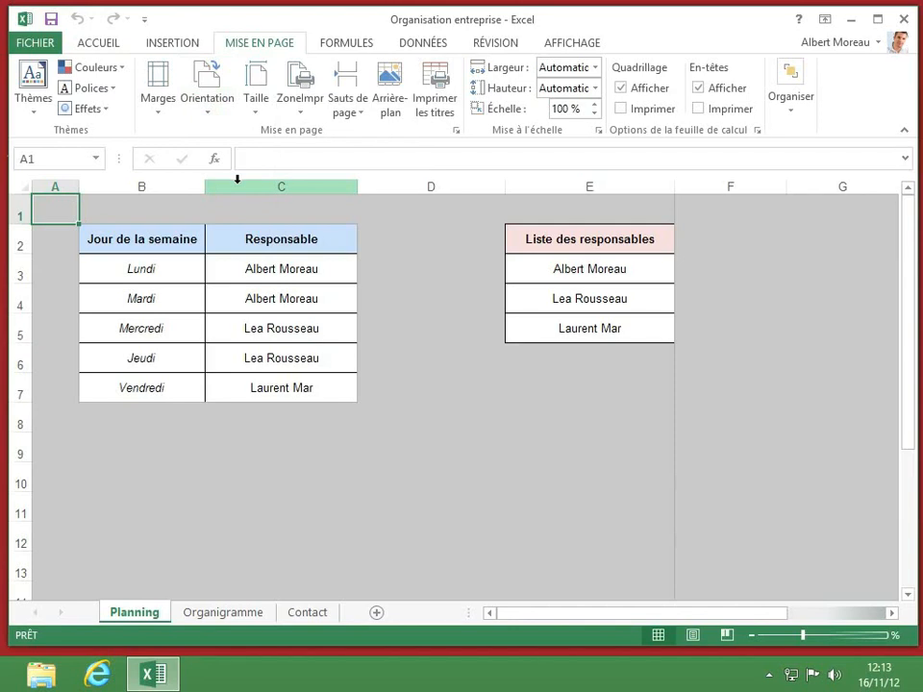
click(555, 108)
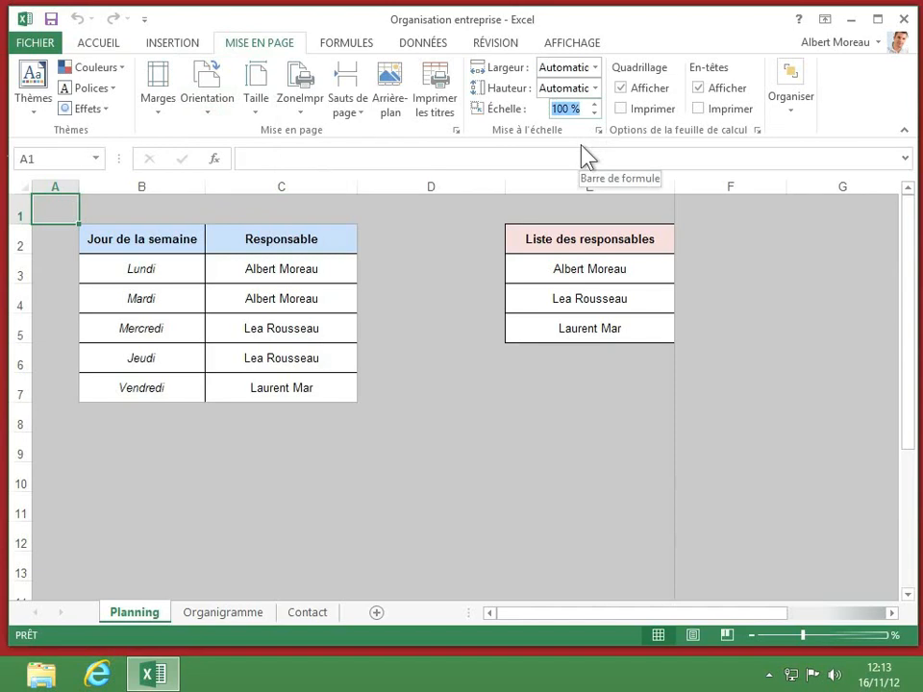
text(200)
key(Return)
- Enter custom page margins of 2 for the top, left, bottom and right of the Planning sheet
click(166, 106)
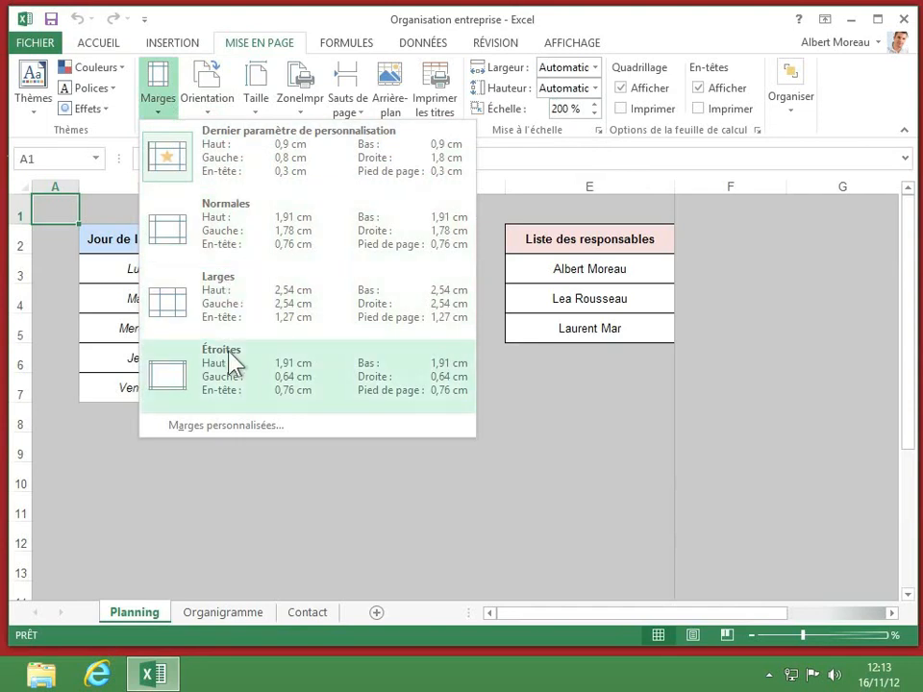
click(231, 431)
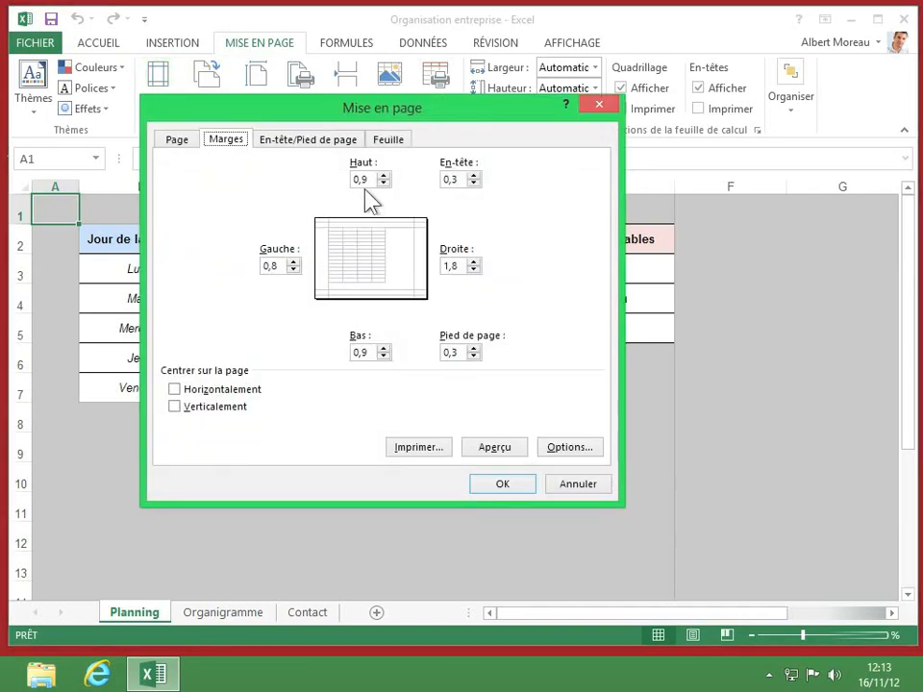
drag(368, 179, 344, 184)
text(2)
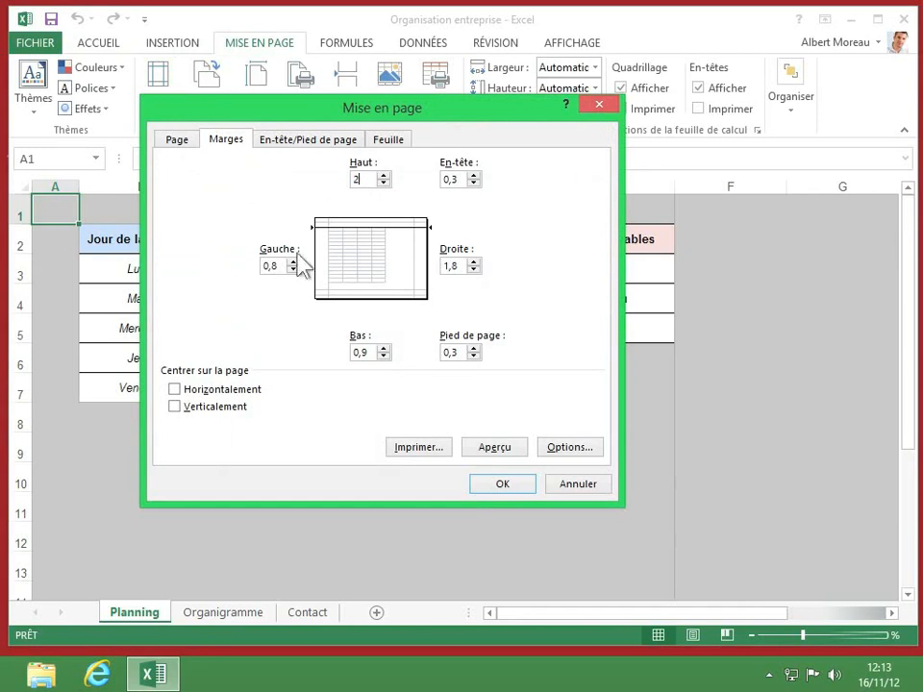
drag(280, 267, 244, 264)
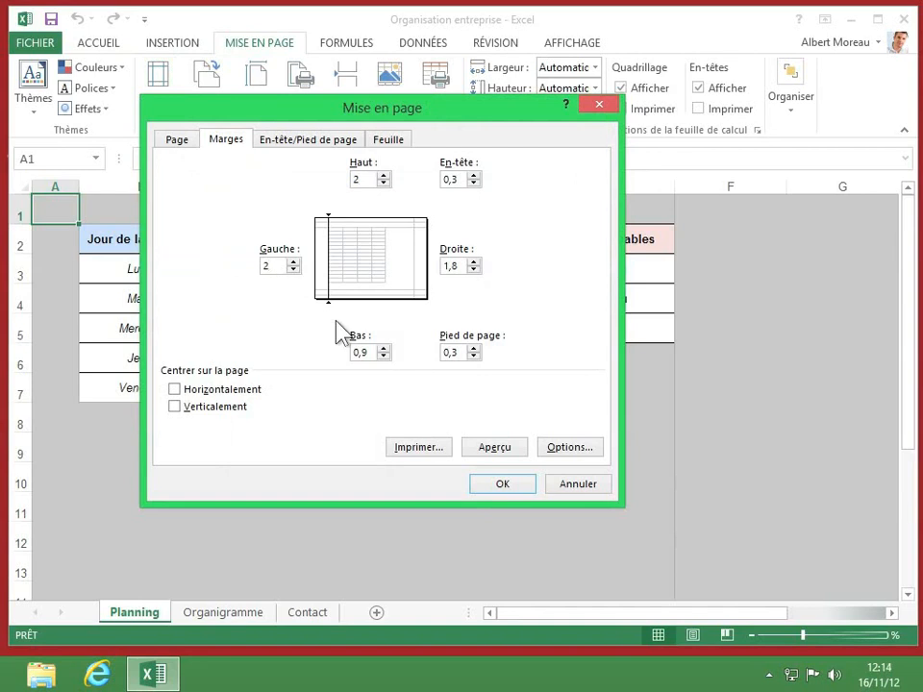
drag(367, 352, 352, 352)
text(2)
drag(458, 265, 444, 265)
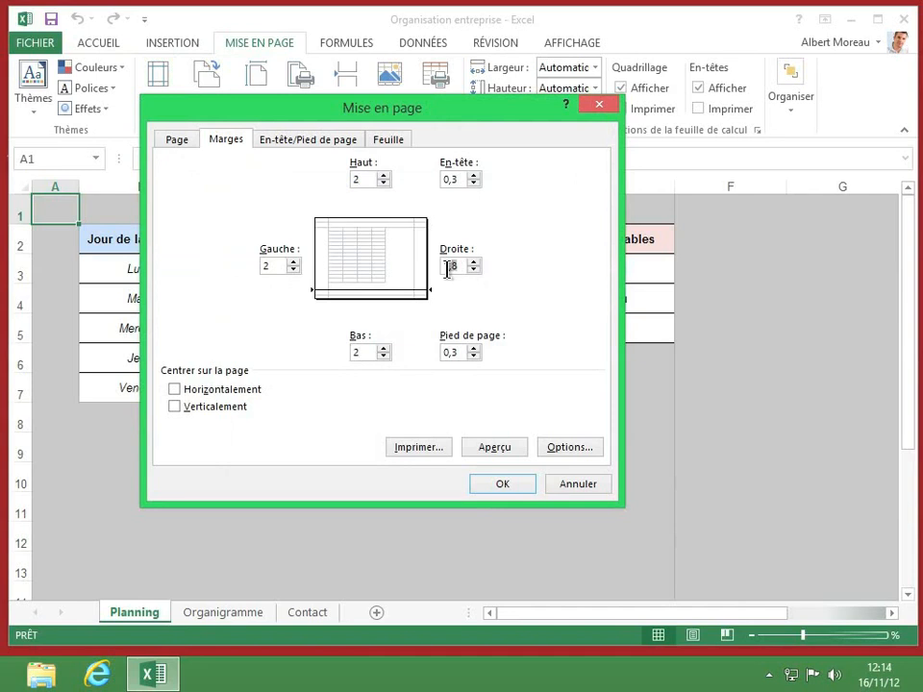
text(2)
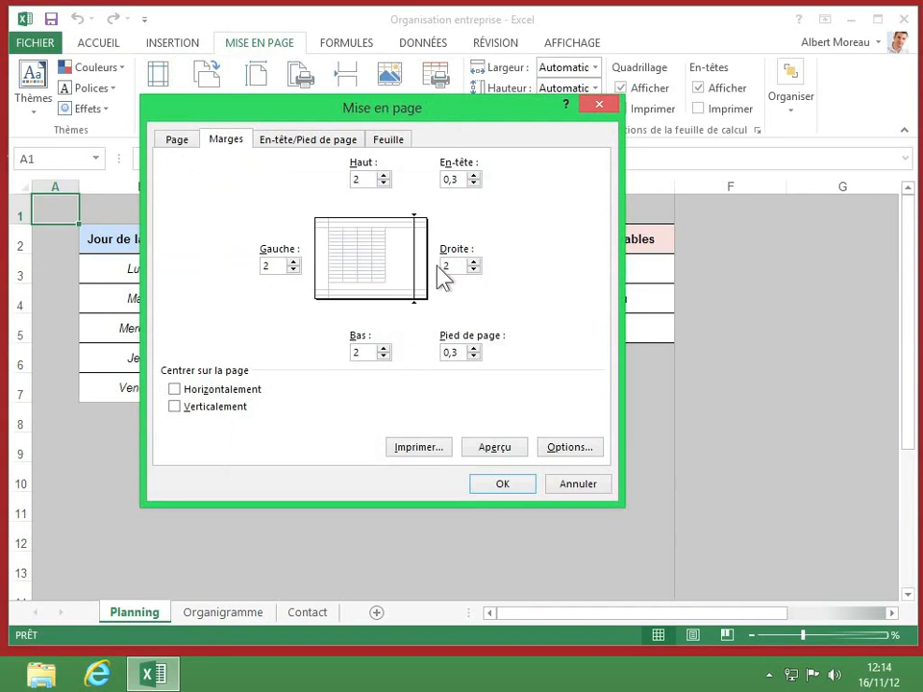
- Set the header (En-tête) and footer (Pied de page) margins to 1
drag(460, 179, 430, 181)
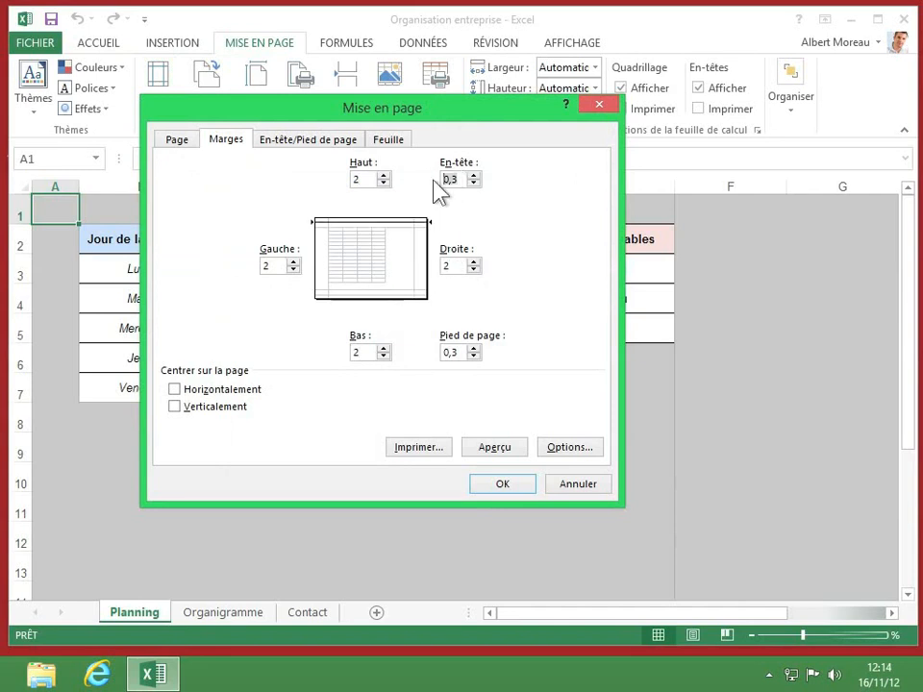
text(1)
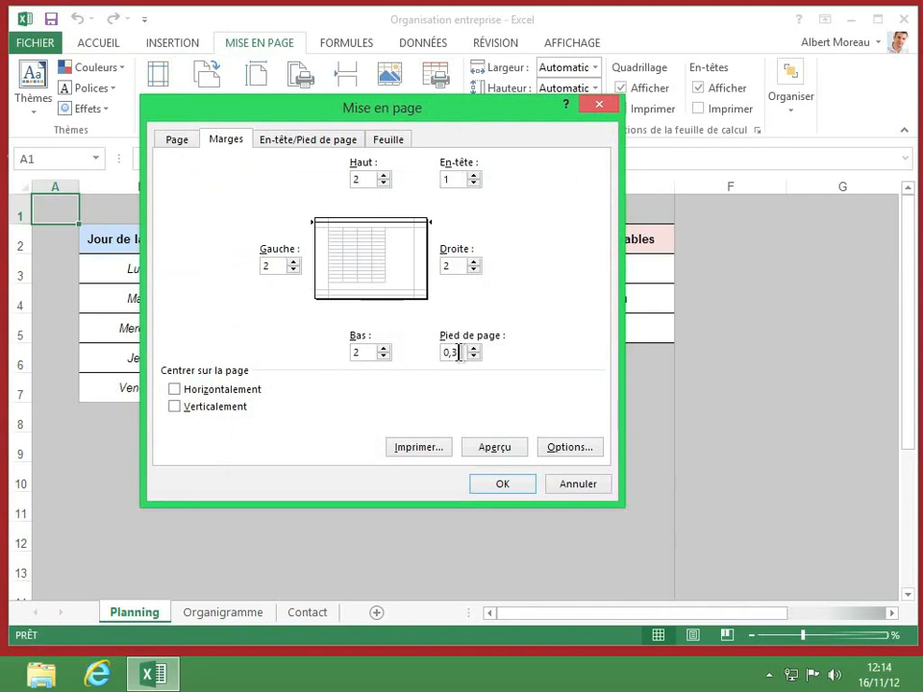
drag(458, 352, 437, 354)
text(1)
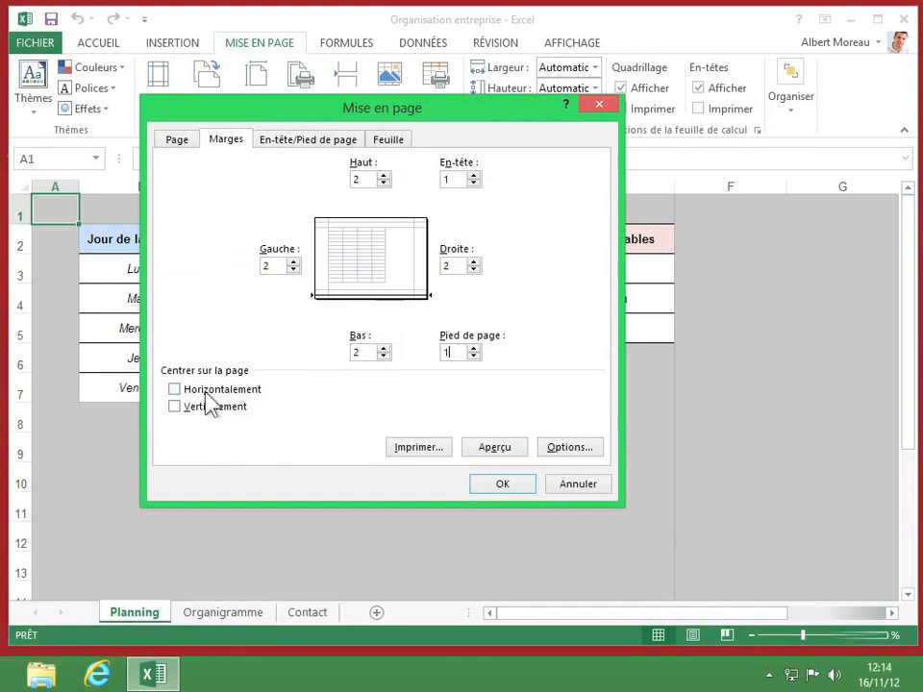
- Centre the printout horizontally and vertically on the page and apply the page setup
click(175, 391)
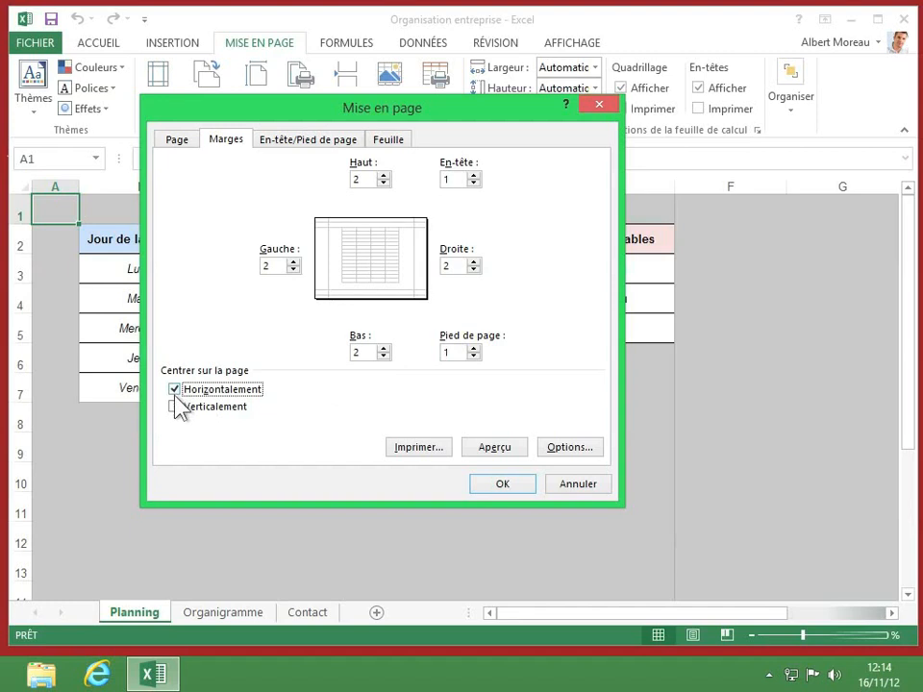
click(174, 408)
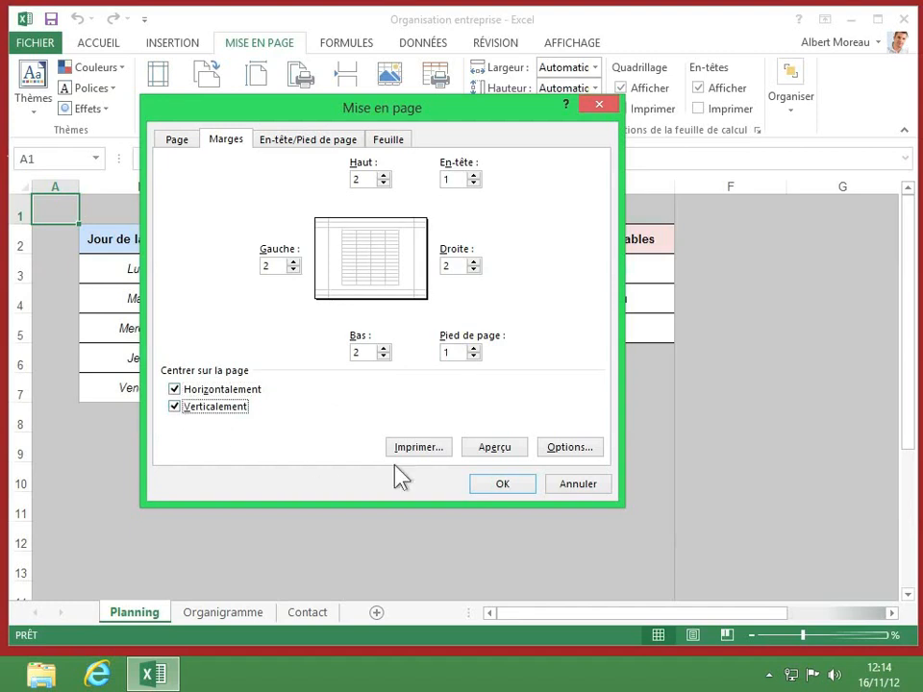
click(500, 482)
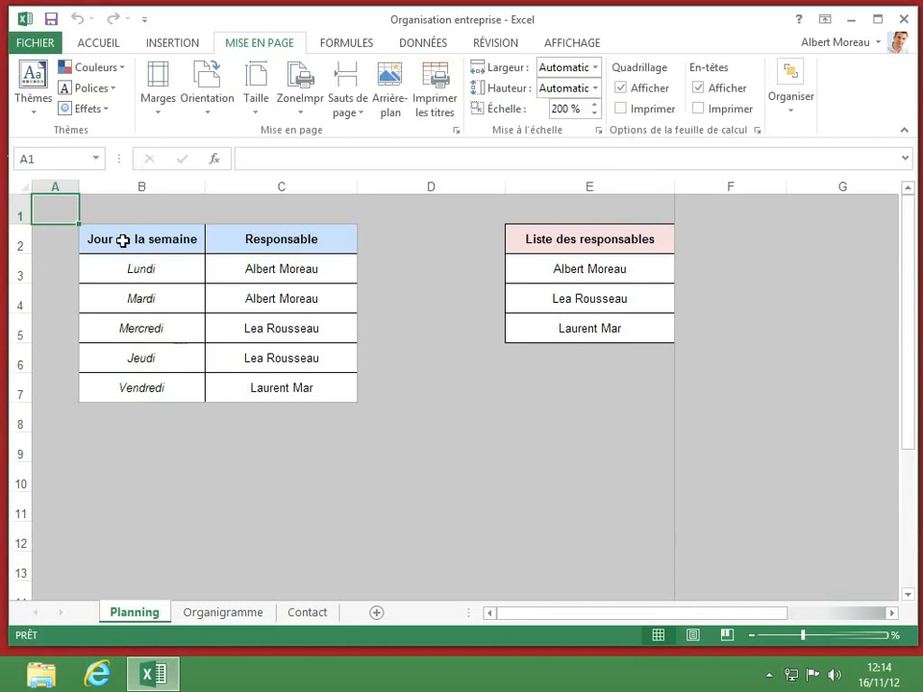
- Select the weekday planning table, cells B2 to C7
click(123, 240)
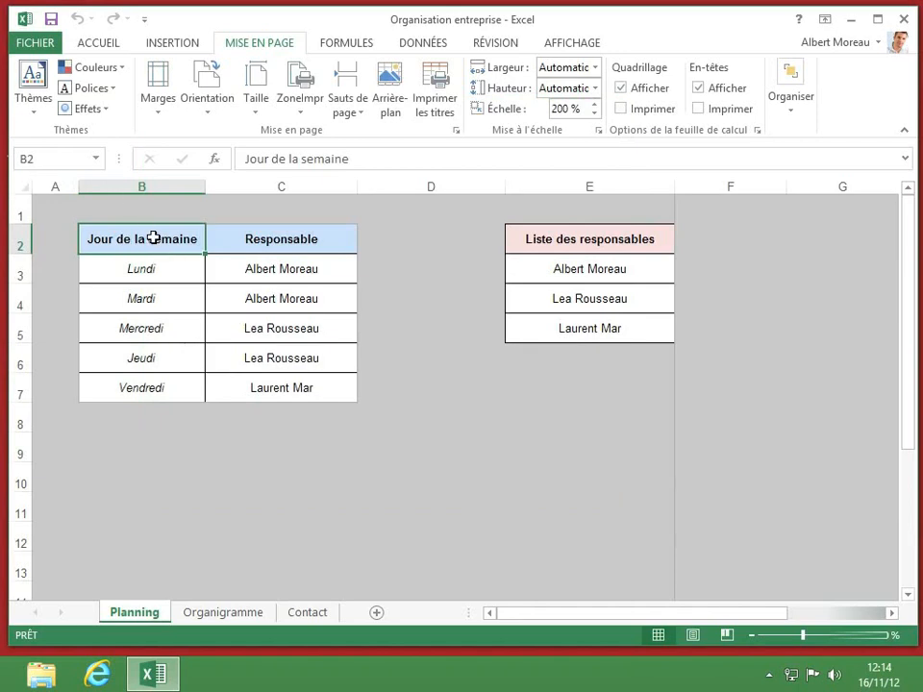
drag(153, 238, 279, 382)
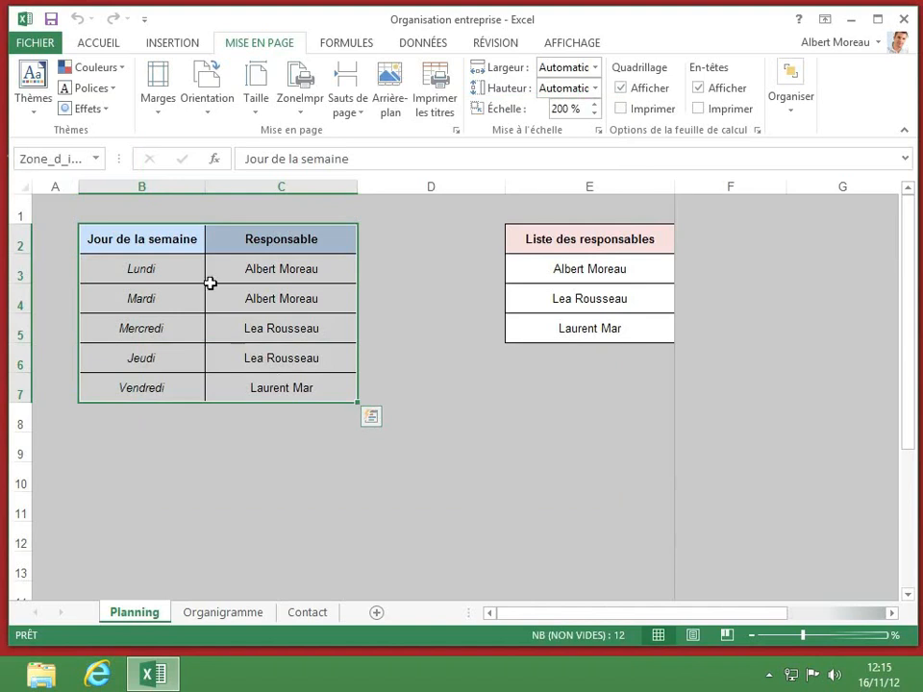
click(35, 49)
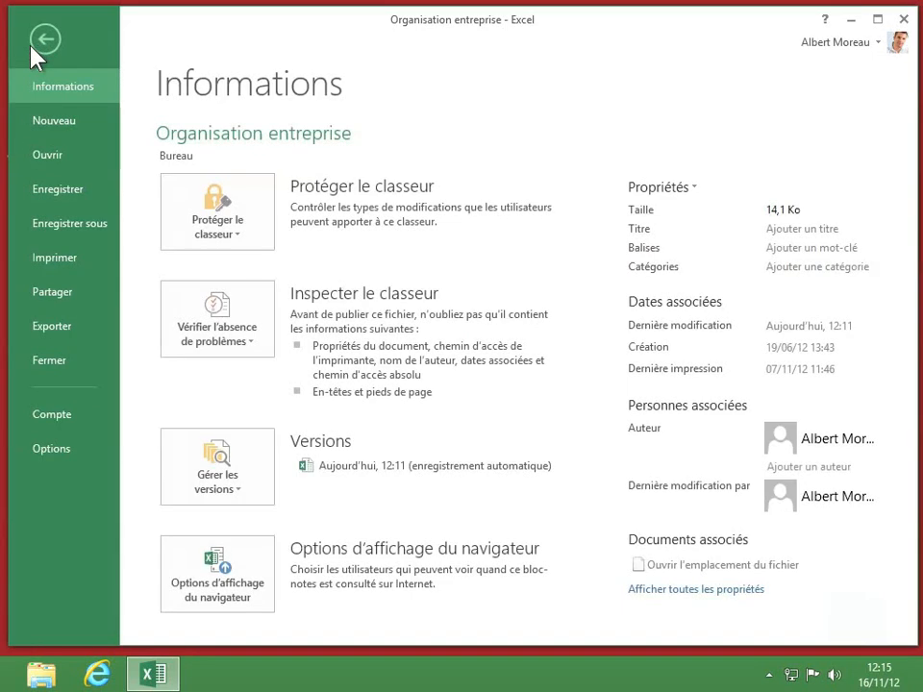
click(79, 227)
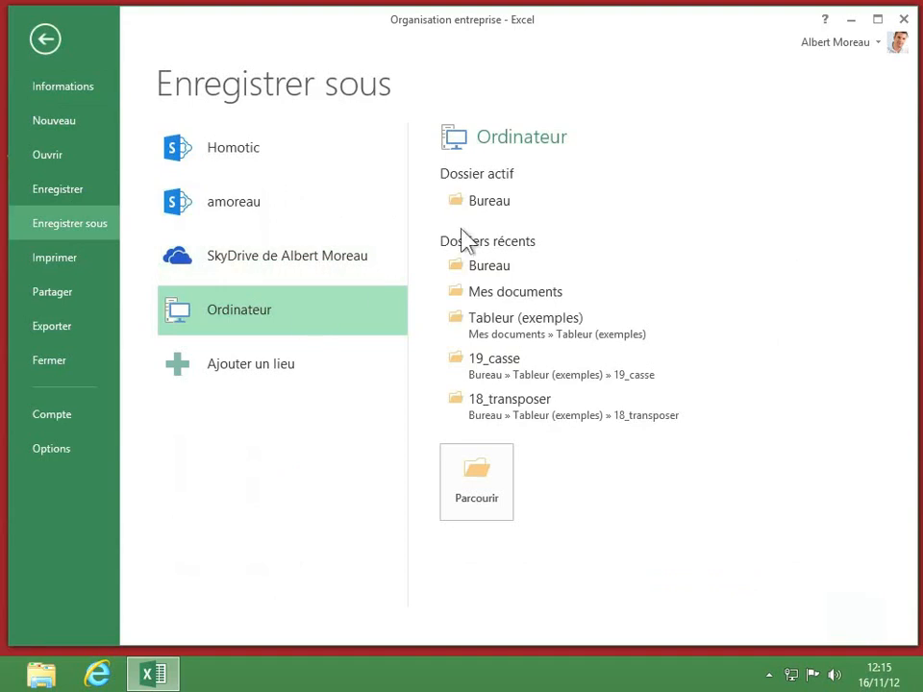
click(486, 201)
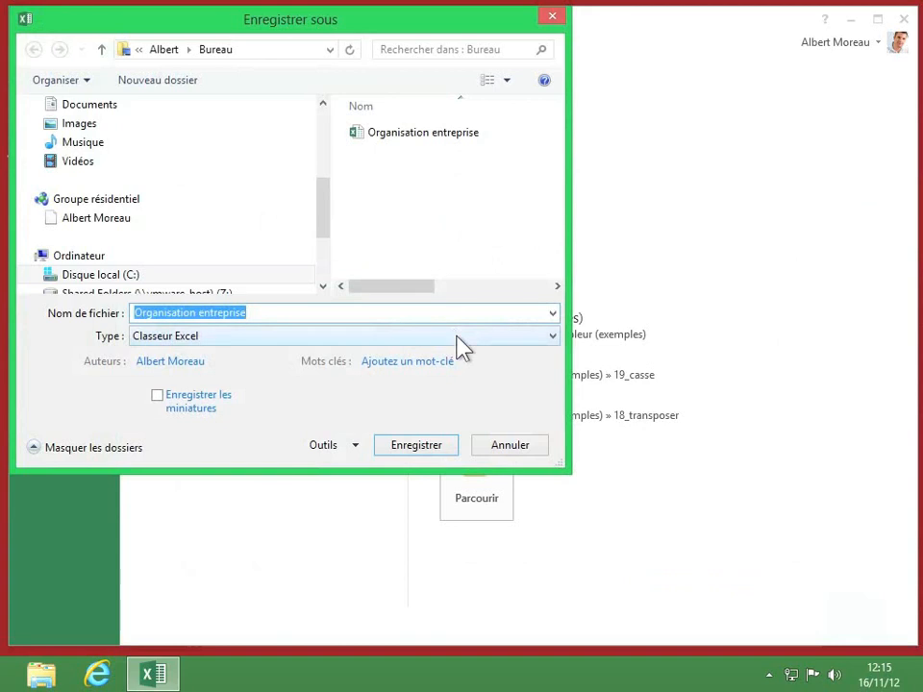
click(458, 338)
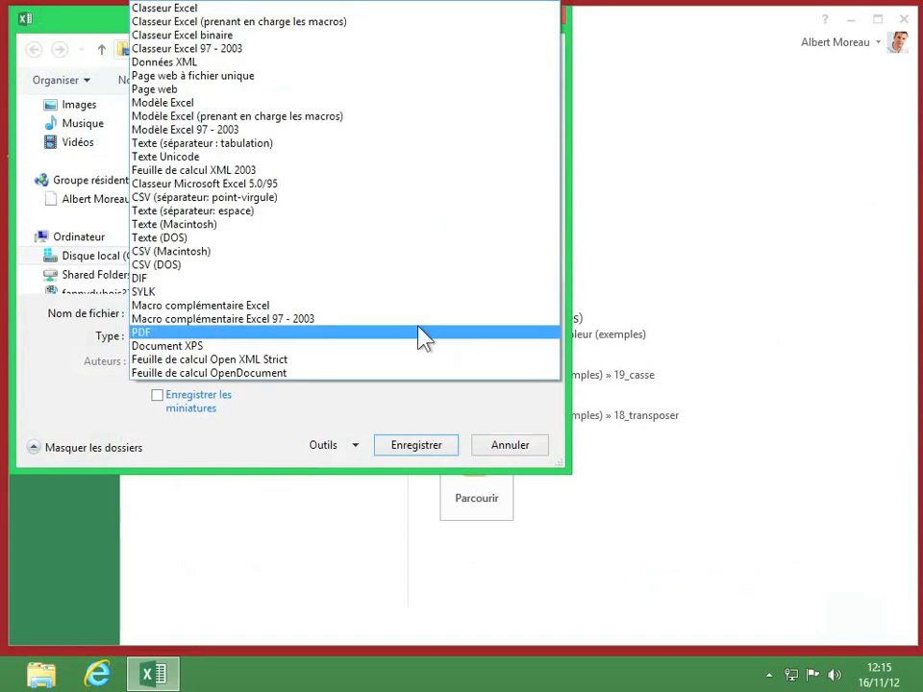
click(152, 335)
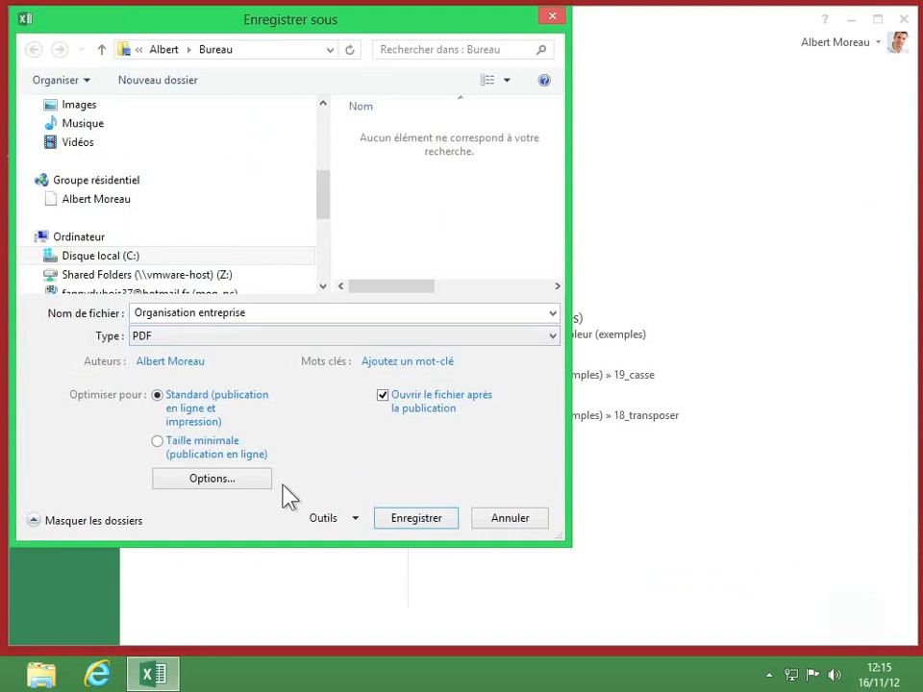
click(492, 519)
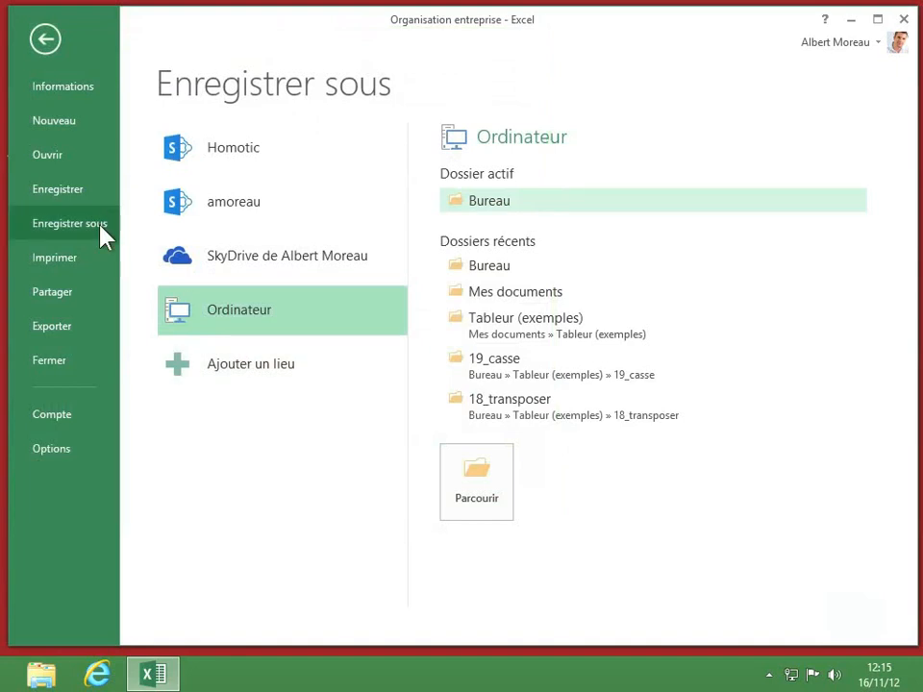
- Export only the selection as the PDF "Organisation entreprise" in the Bureau folder, pages 1 to 1, with ISO 19005-1 (PDF/A) compatibility
click(60, 329)
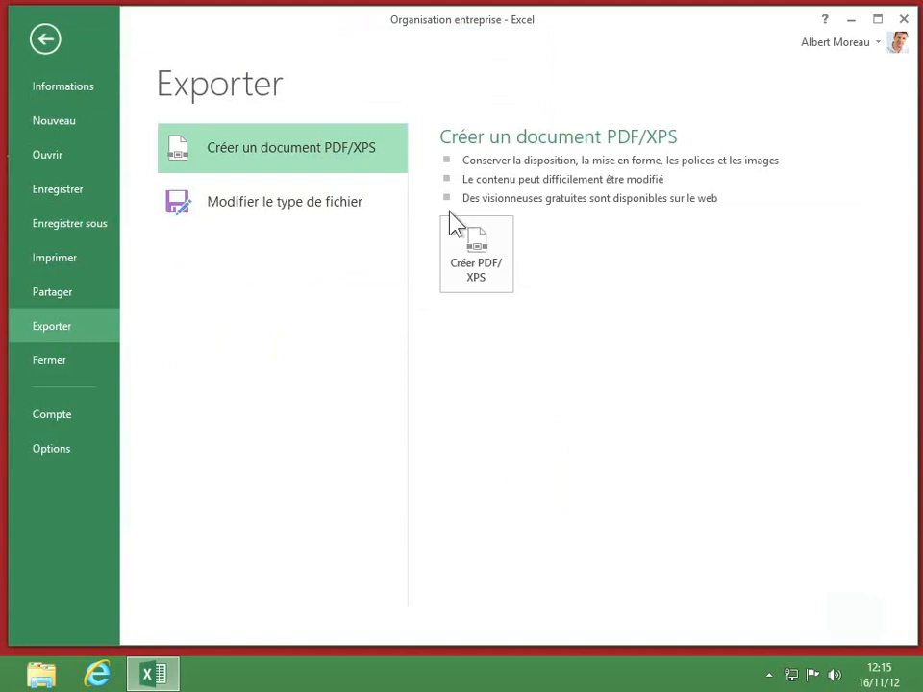
click(490, 261)
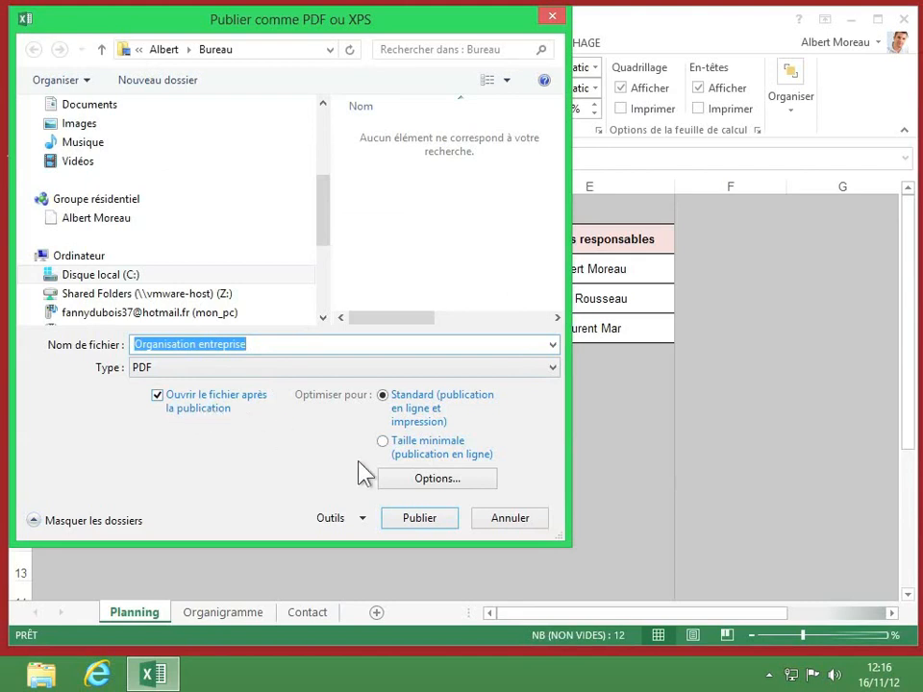
click(429, 483)
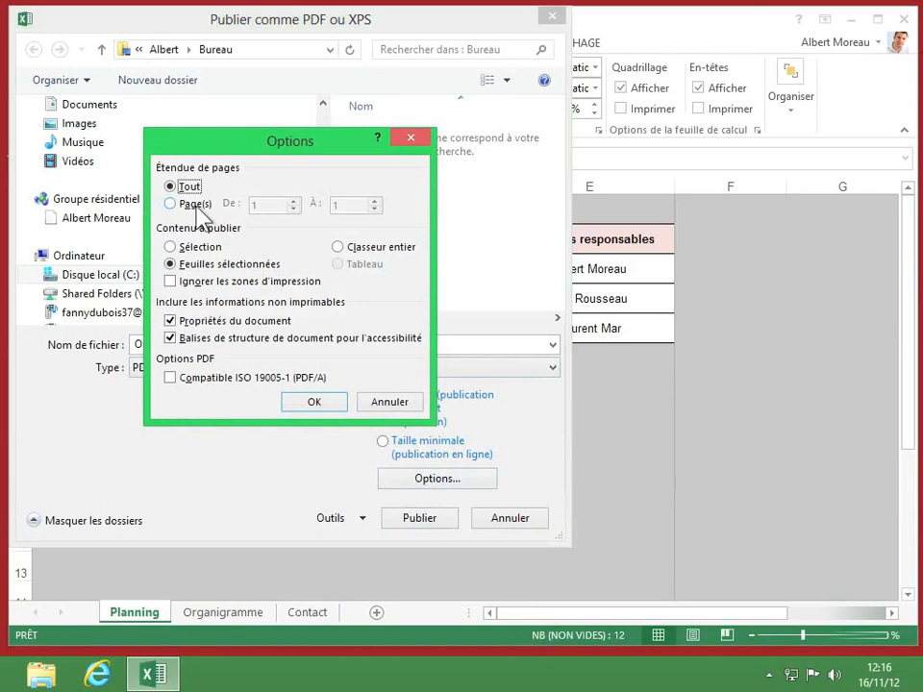
click(172, 204)
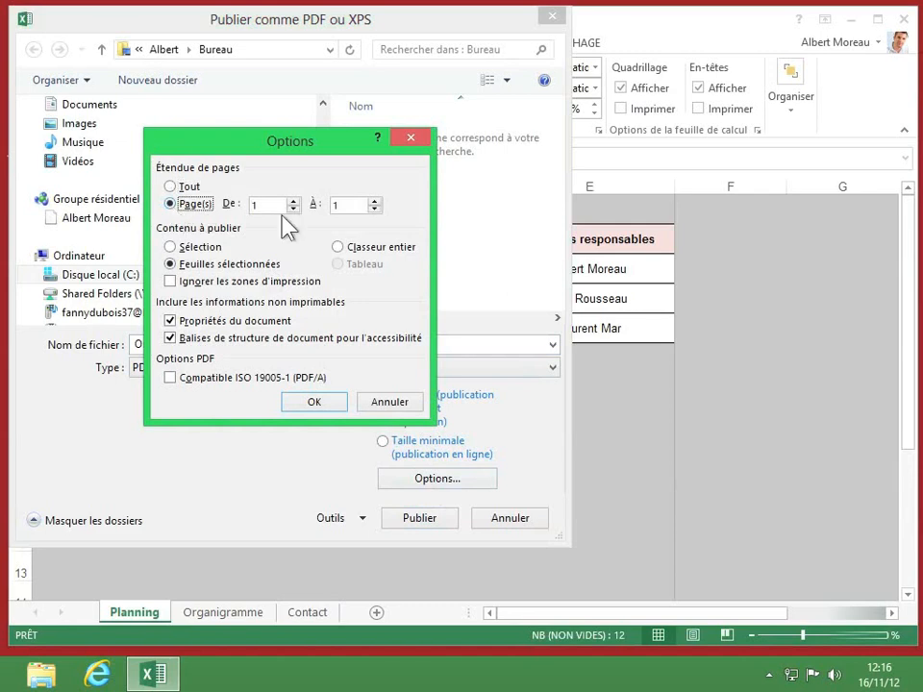
click(170, 247)
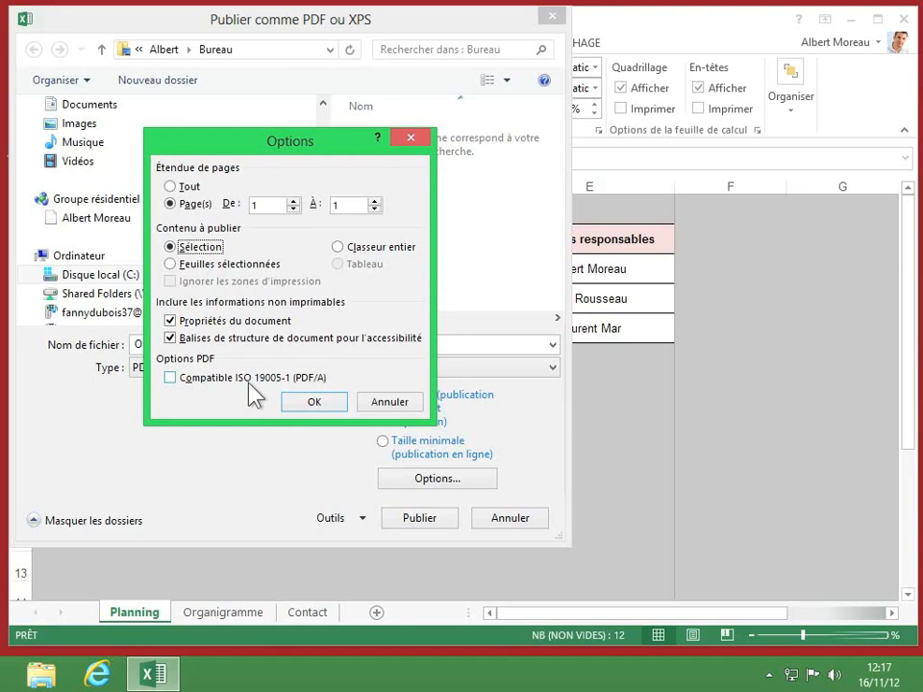
click(170, 379)
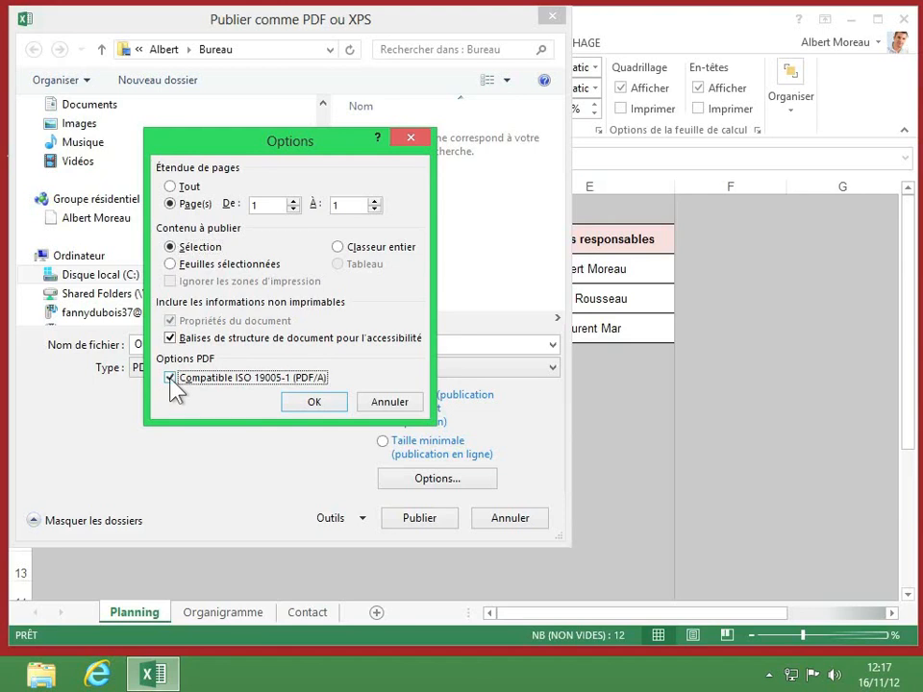
click(316, 402)
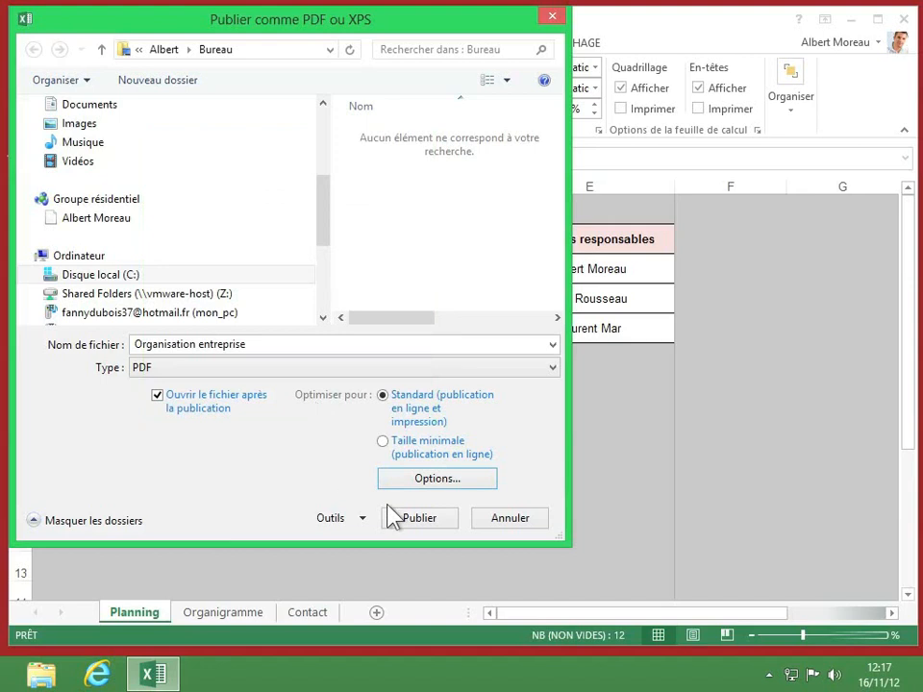
click(423, 521)
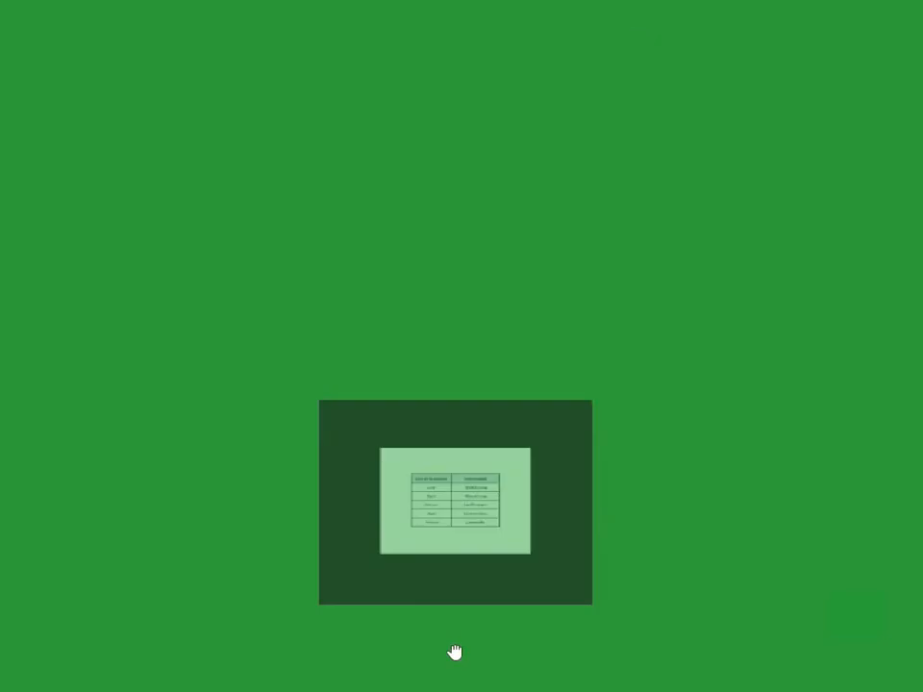
- Close the full-screen PDF reader and return from the Start screen to the Excel workbook on the desktop
drag(455, 653, 458, 669)
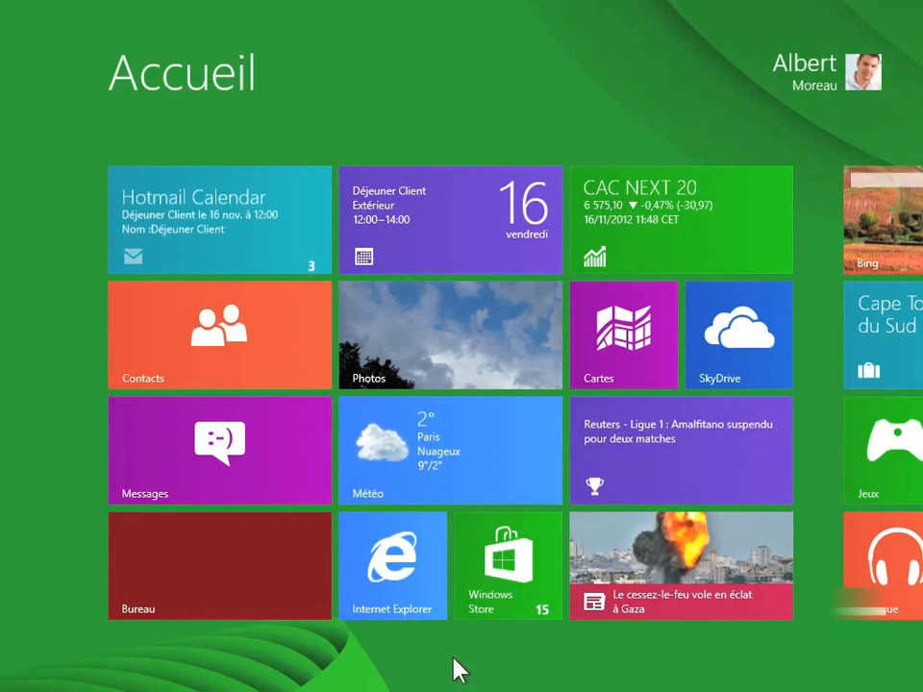
click(284, 612)
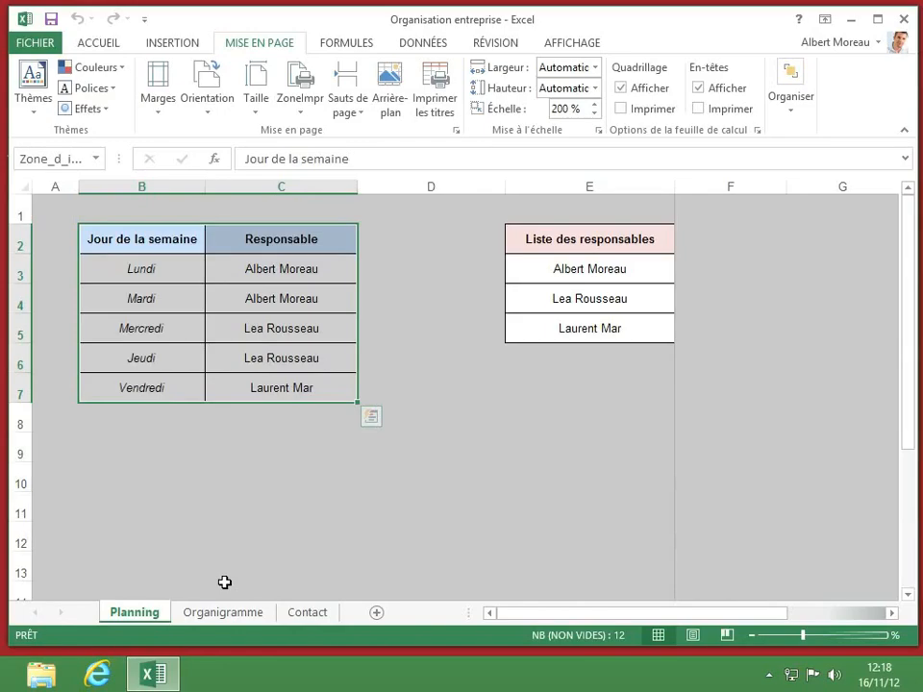
- Close the workbook with its changes saved and open the exported "Organisation entreprise" PDF from the desktop
click(319, 505)
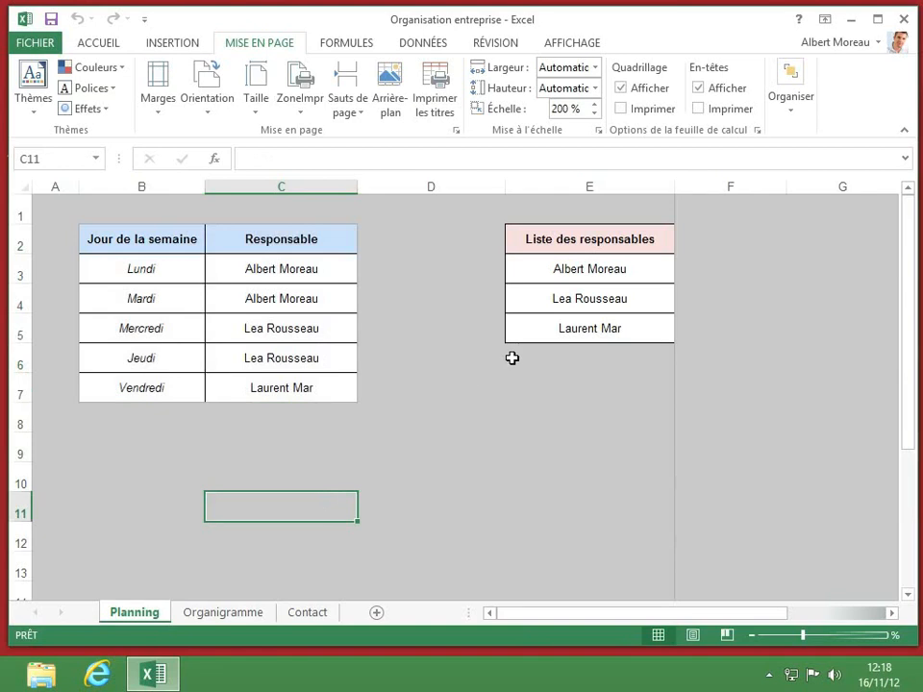
click(900, 21)
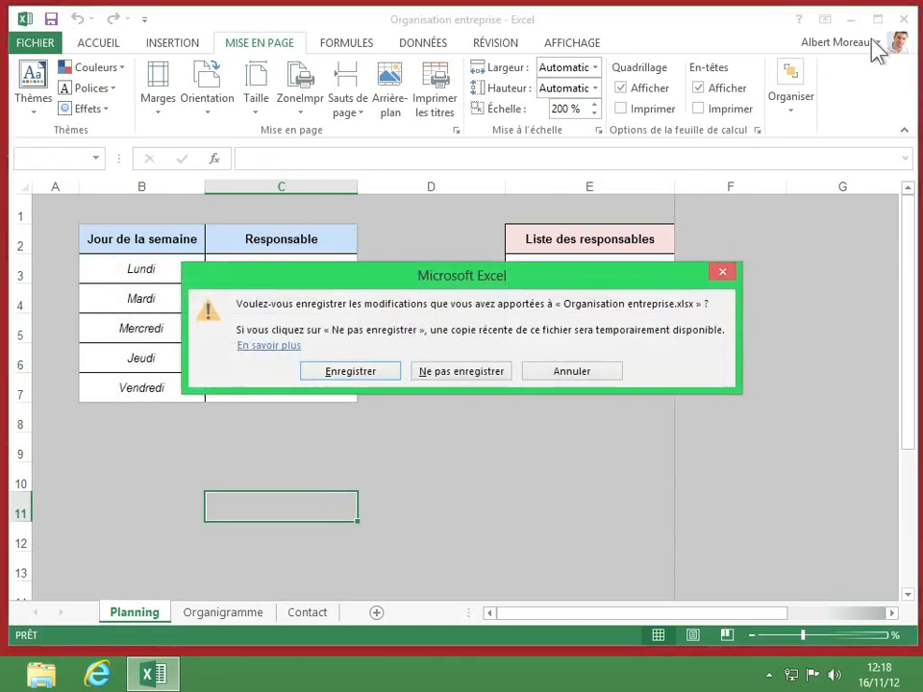
click(385, 376)
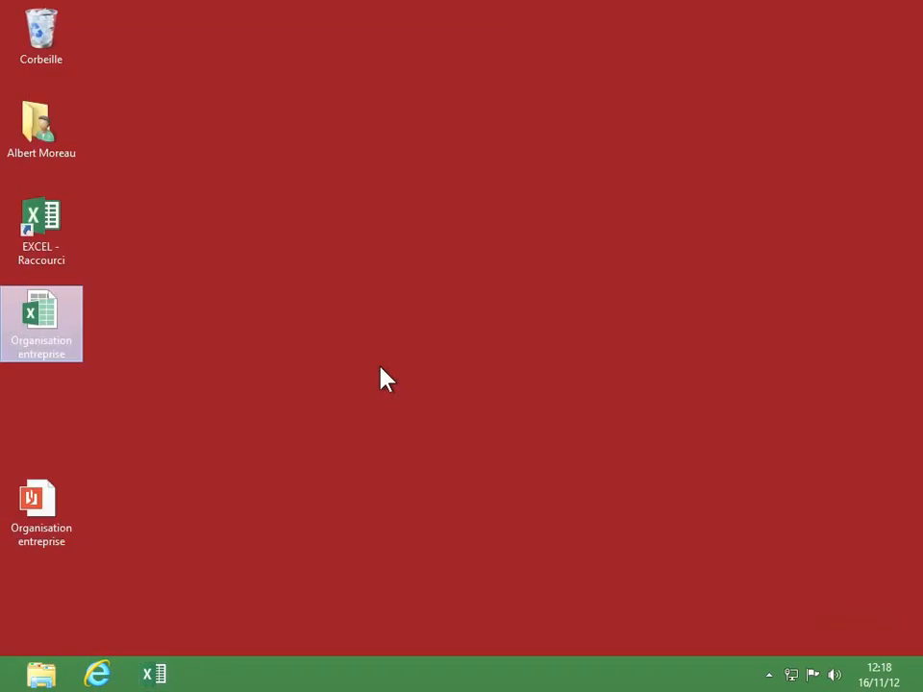
double_click(41, 509)
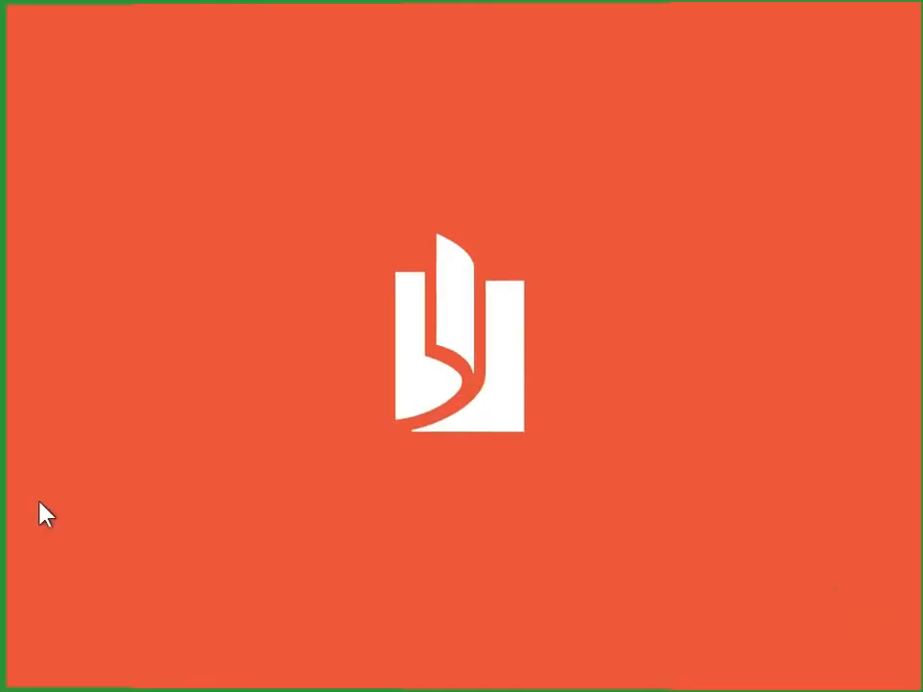